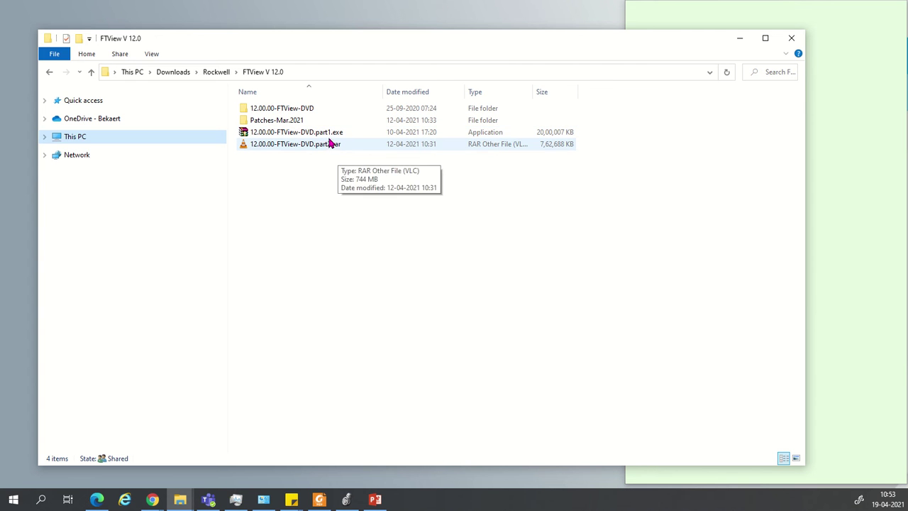
Step: Open the 12.00.00-FTView-DVD folder in File Explorer
left_click(334, 135)
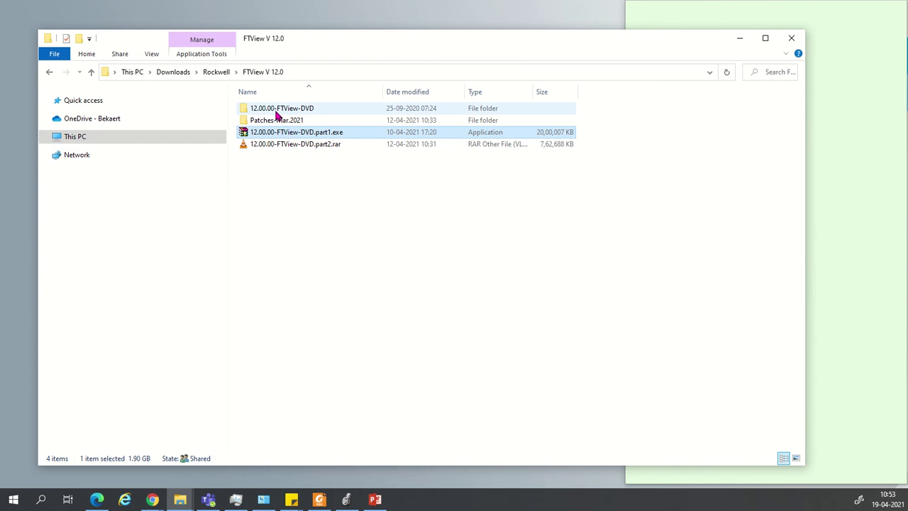
left_click(317, 113)
double_click(316, 110)
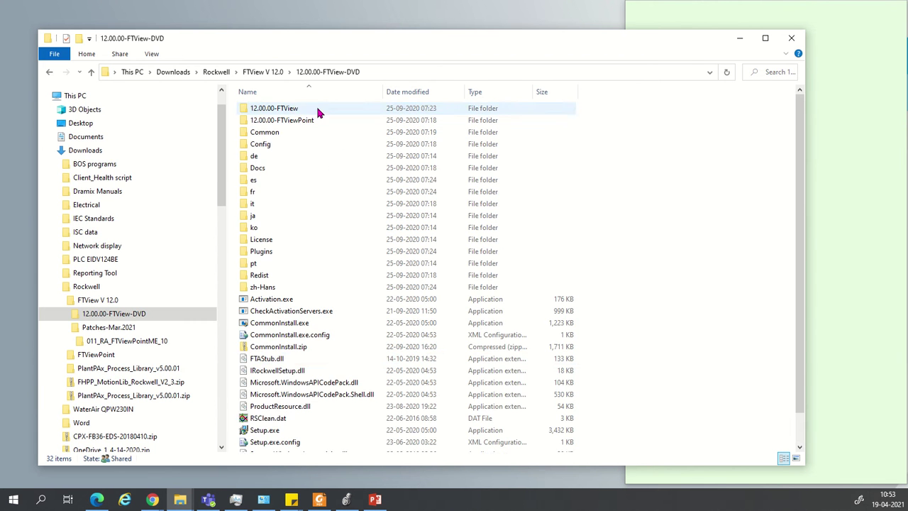
scroll(369, 305, "down", 1)
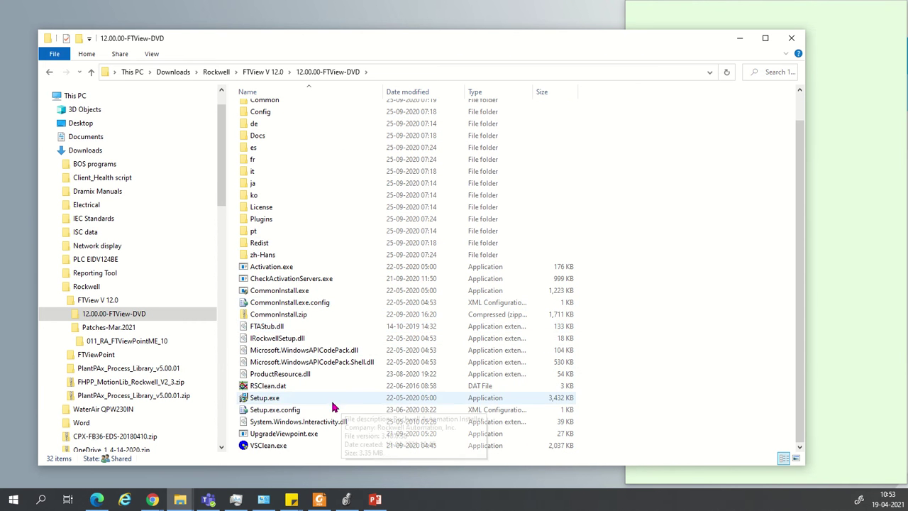
Step: Run Setup.exe as administrator
left_click(278, 400)
right_click(284, 401)
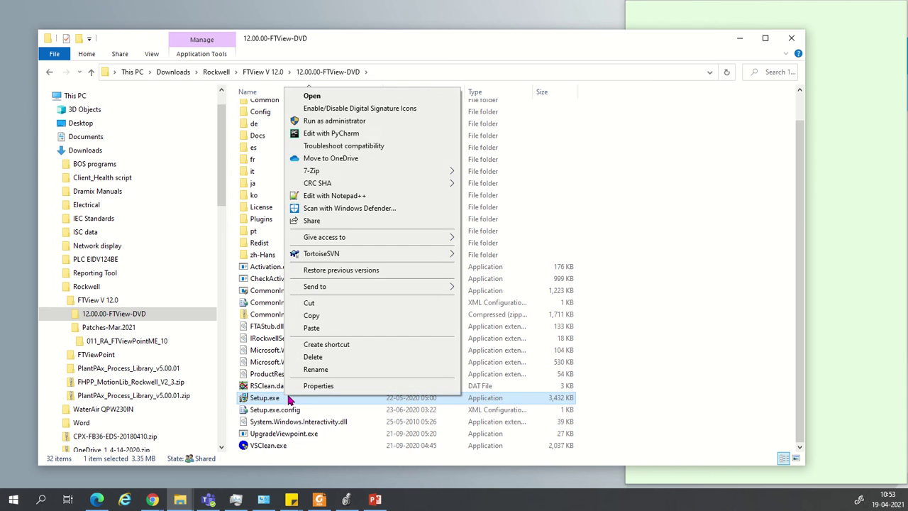
left_click(355, 122)
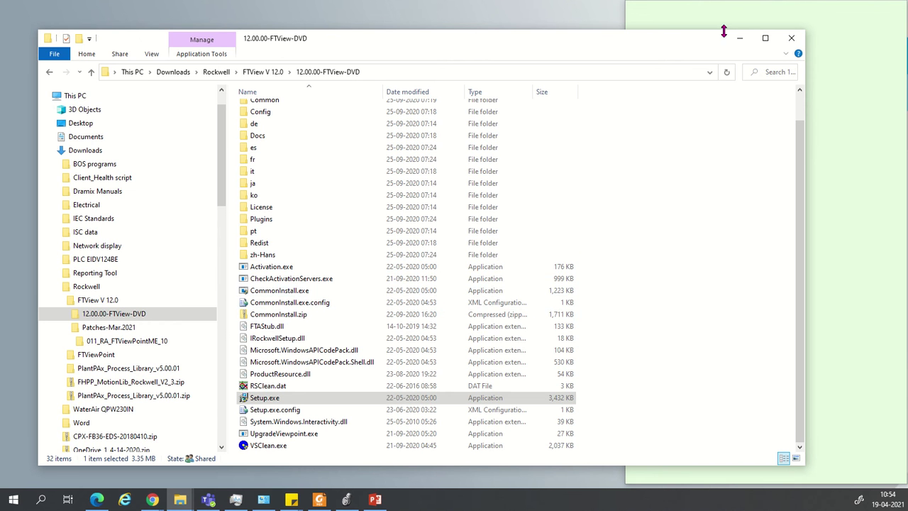
Step: Minimize File Explorer and drop down the FactoryTalk View Setup product list
left_click(743, 40)
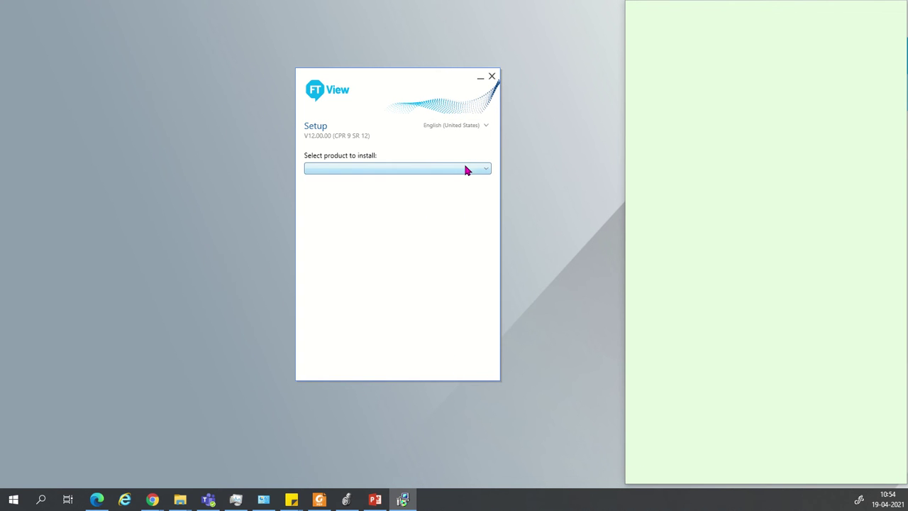
left_click(467, 170)
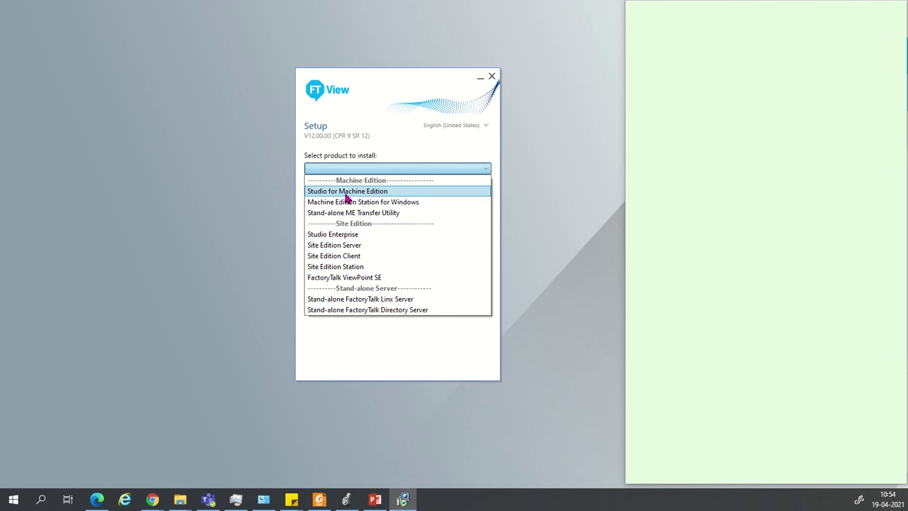
Step: Pick Studio Enterprise as the product and switch to the Customize component list
left_click(357, 238)
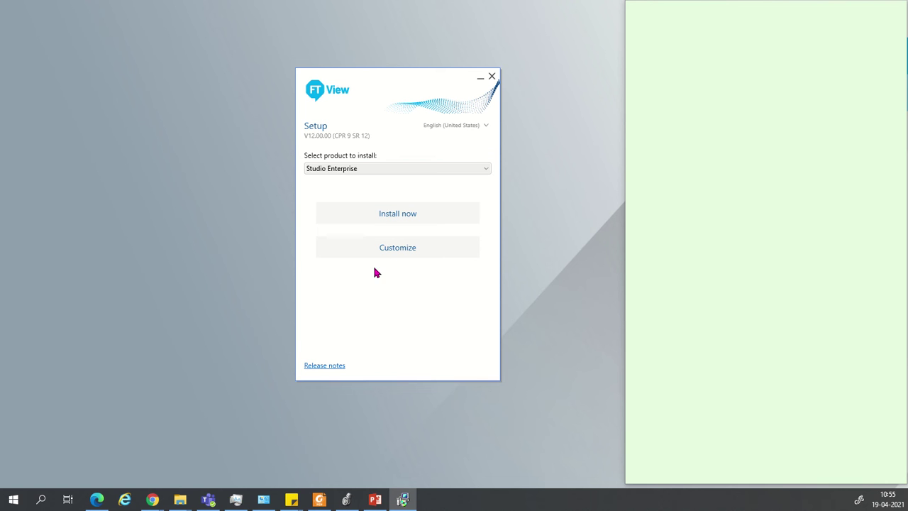
left_click(405, 257)
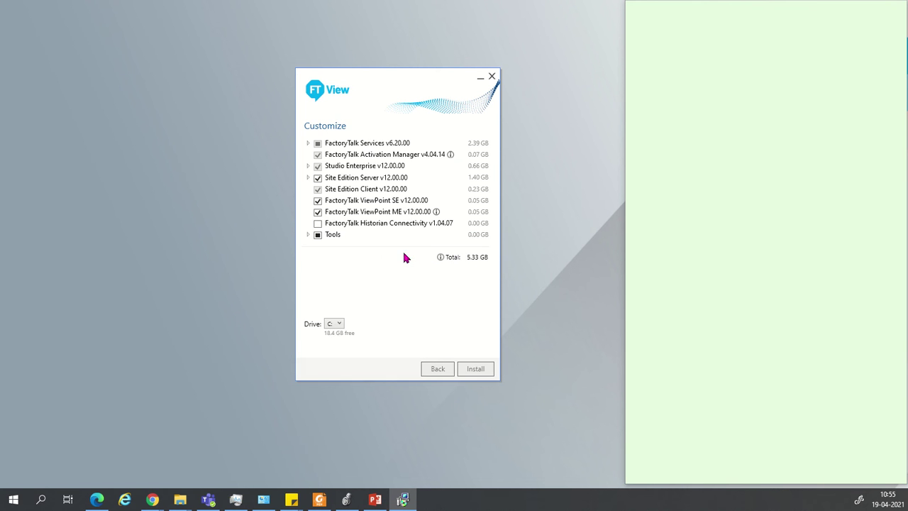
Step: Expand FactoryTalk Services, Services Platform, Linx, Web Services, Alarms and Events, and Studio Enterprise
left_click(308, 143)
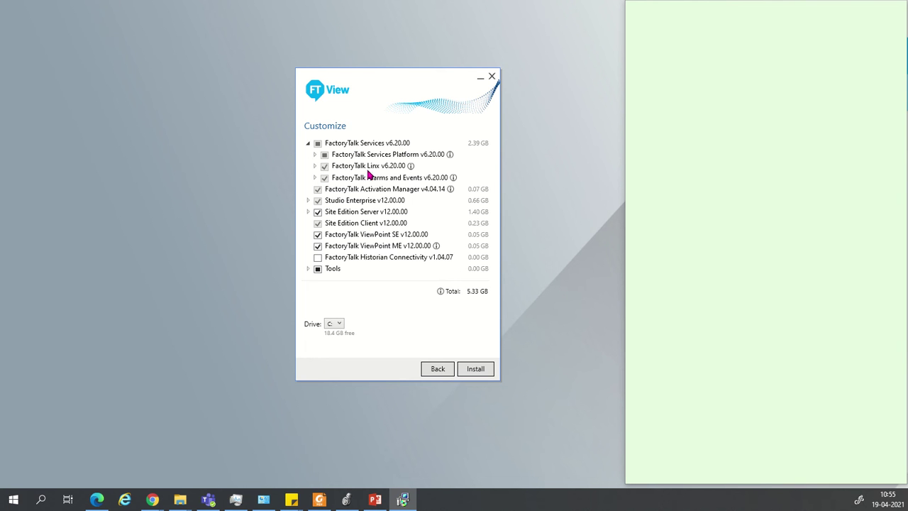
left_click(314, 167)
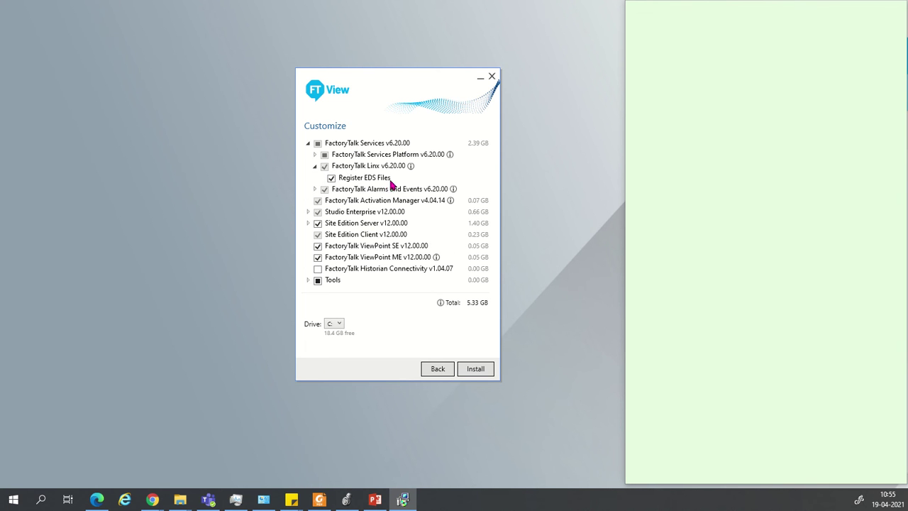
left_click(315, 155)
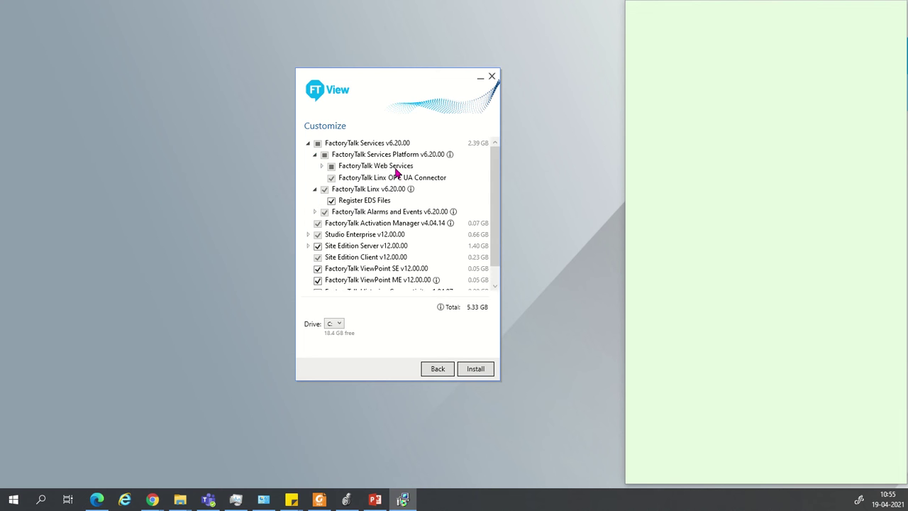
left_click(320, 167)
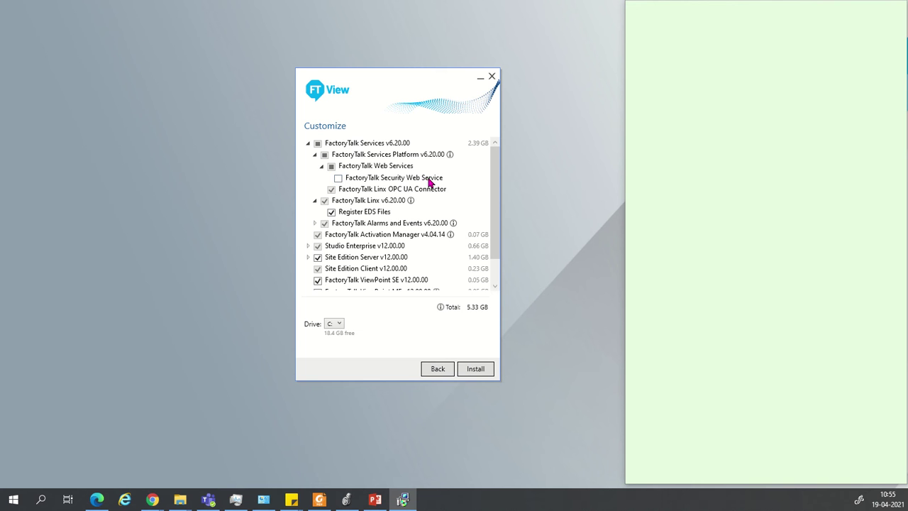
left_click(320, 169)
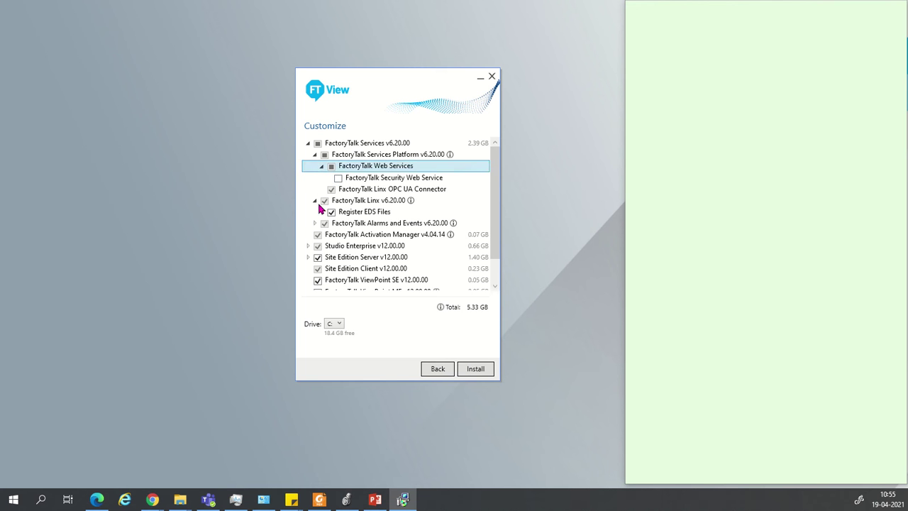
left_click(310, 227)
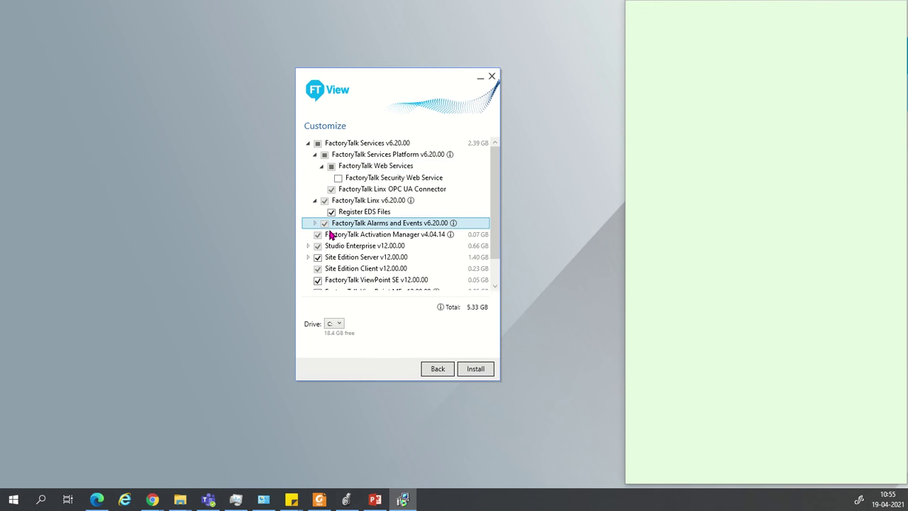
left_click(315, 224)
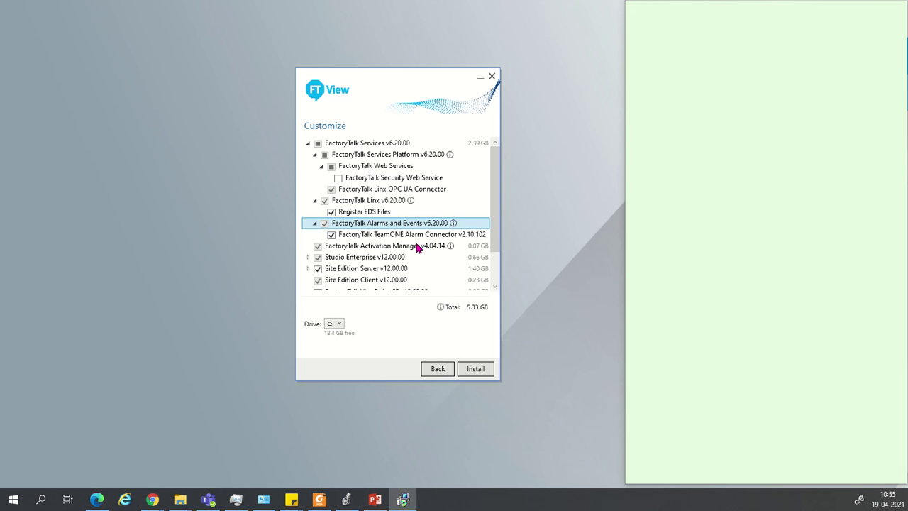
left_click(308, 258)
scroll(319, 249, "down", 3)
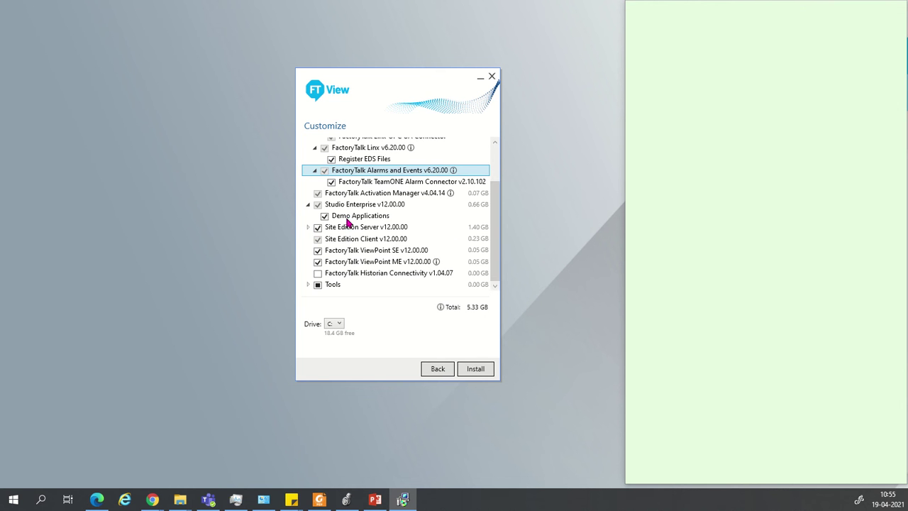
Step: Tick Historian Connectivity under Site Edition Server and Device Status and Diagnostic Faceplates under Tools
left_click(306, 228)
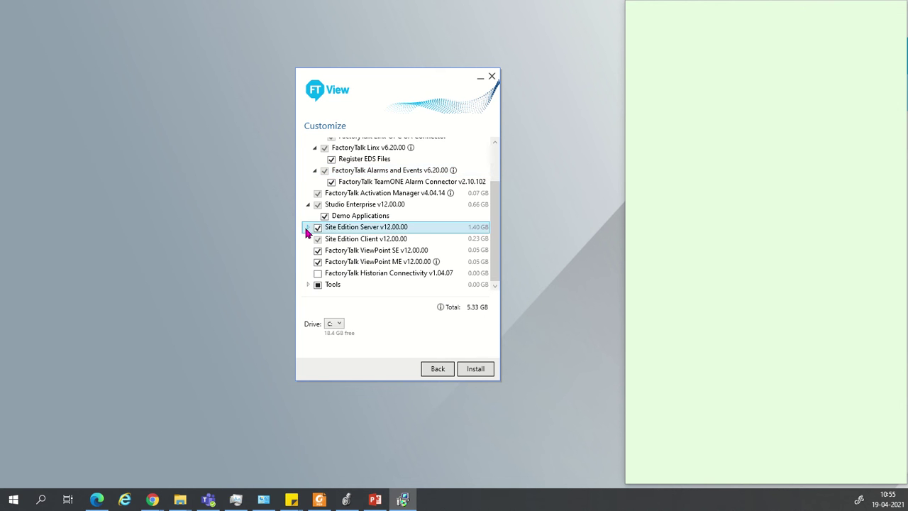
left_click(308, 227)
scroll(376, 245, "down", 1)
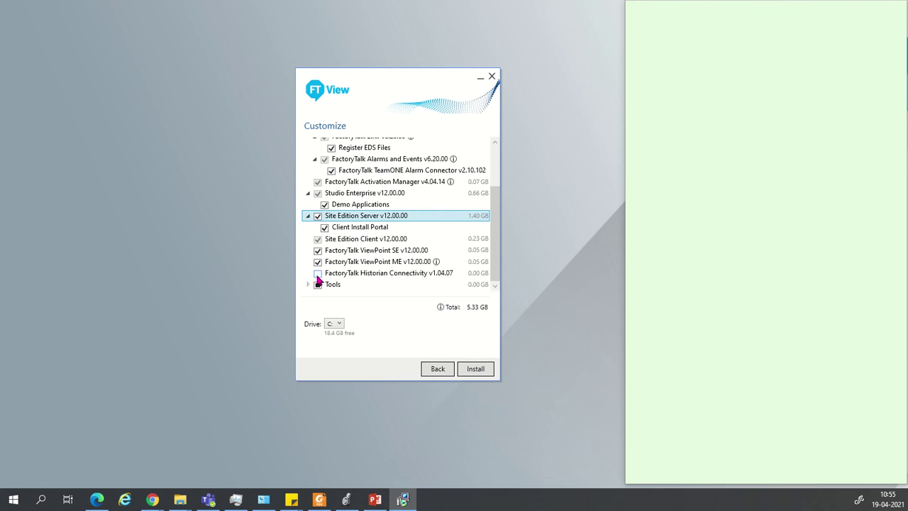
left_click(318, 276)
left_click(318, 274)
left_click(318, 276)
left_click(308, 286)
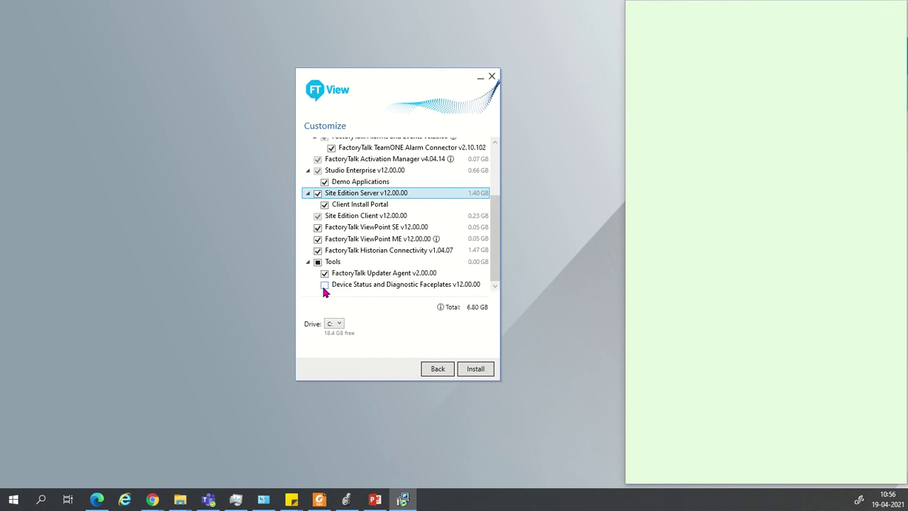
left_click(324, 287)
Step: Start the install and accept all Rockwell Automation and SQL Server 2014 Express LocalDB licenses
left_click(482, 368)
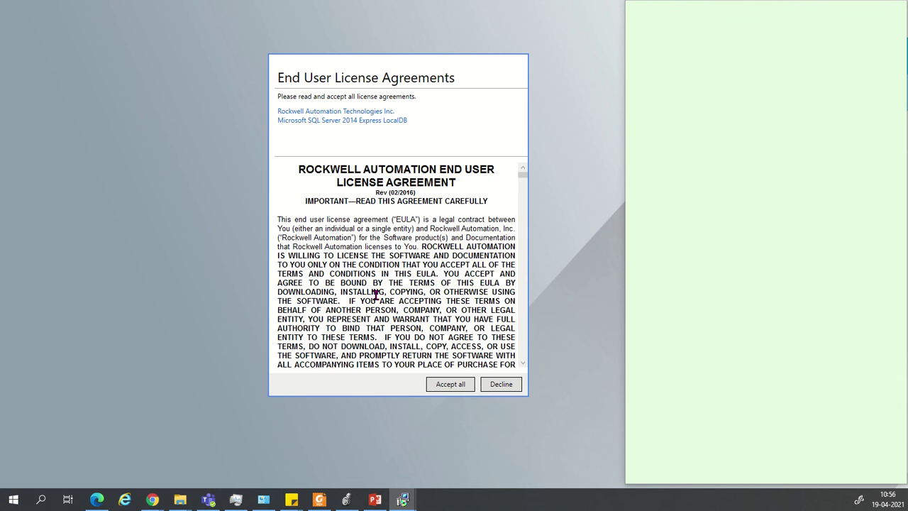
scroll(376, 295, "down", 15)
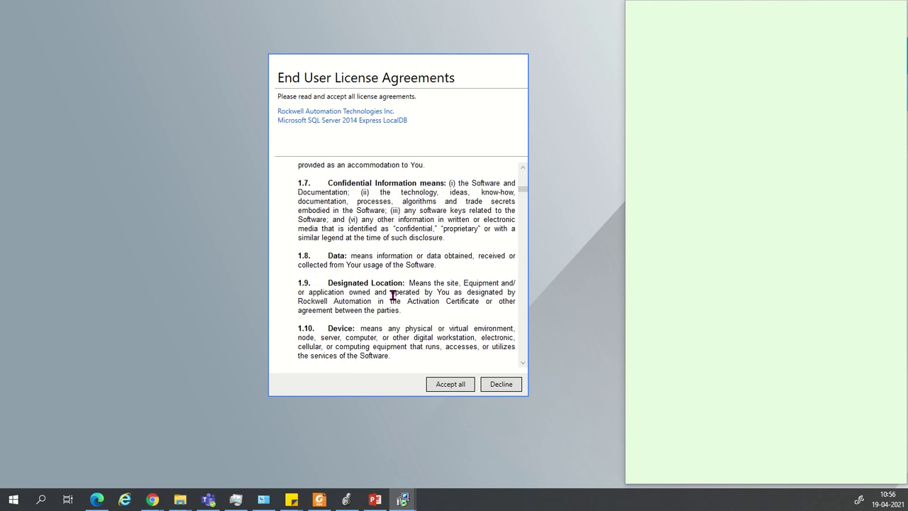
scroll(393, 294, "down", 10)
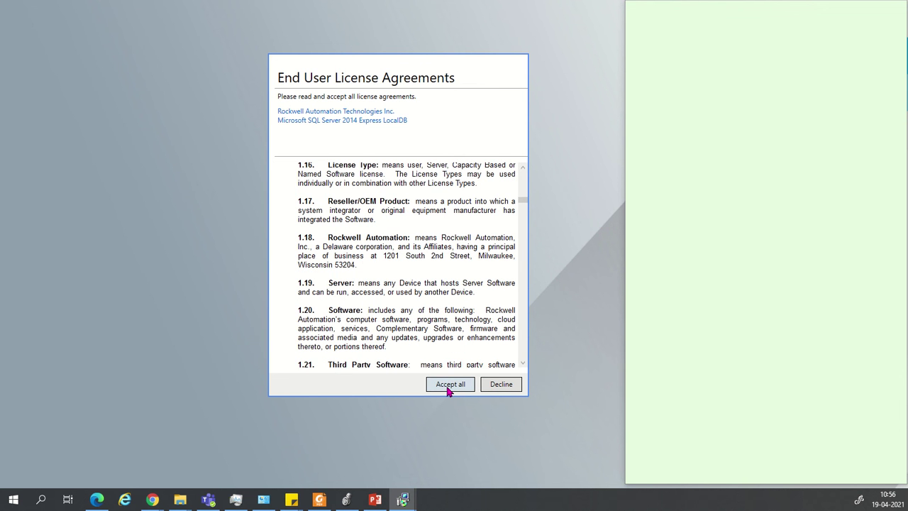
scroll(370, 305, "down", 15)
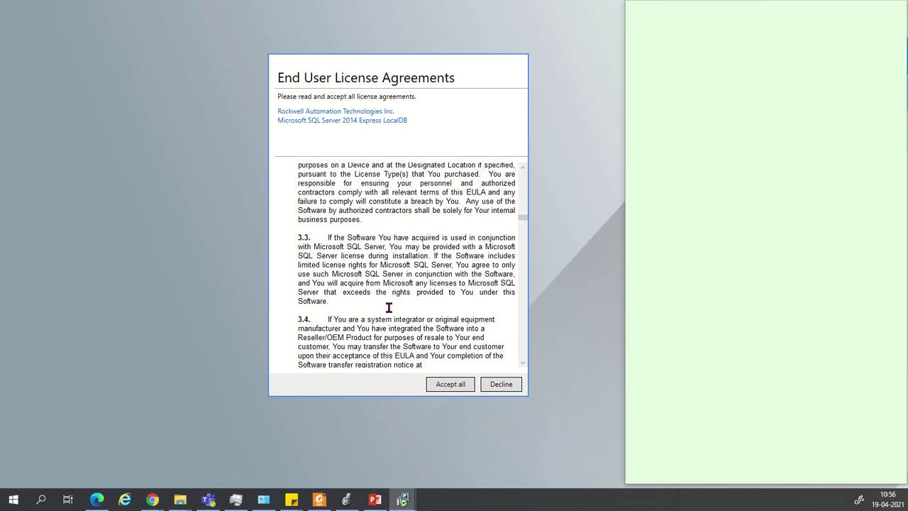
scroll(388, 307, "down", 15)
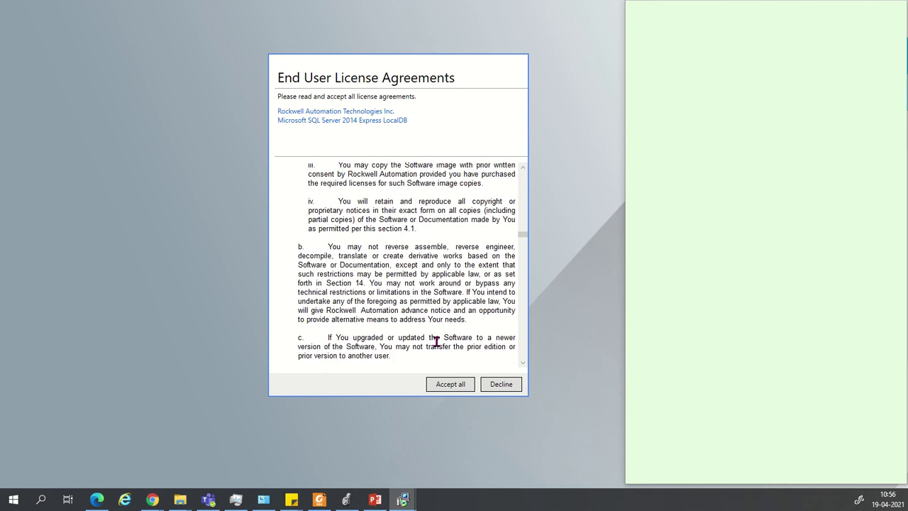
scroll(437, 341, "down", 15)
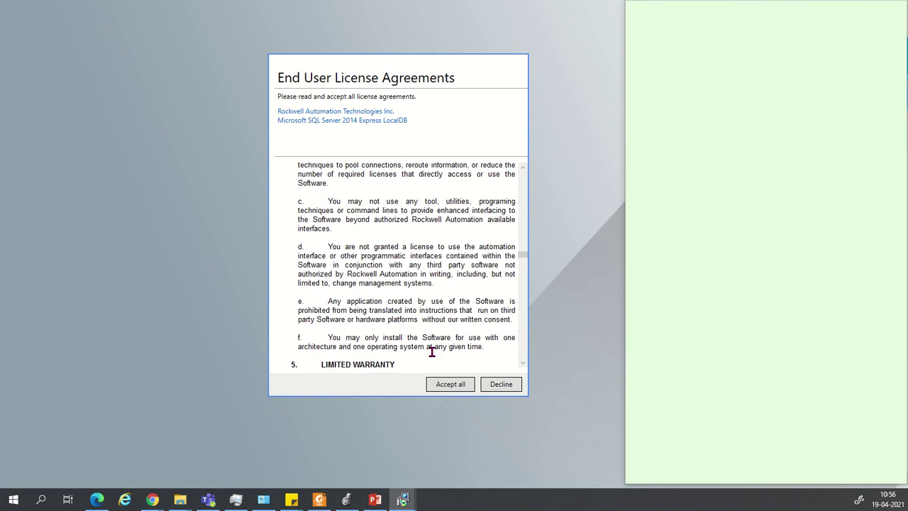
scroll(432, 351, "down", 1)
left_click_drag(522, 257, 520, 362)
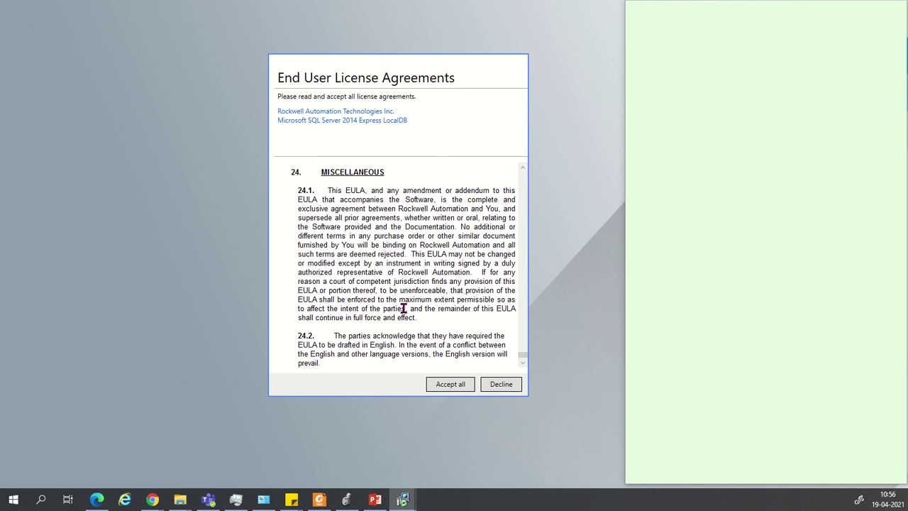
left_click(448, 387)
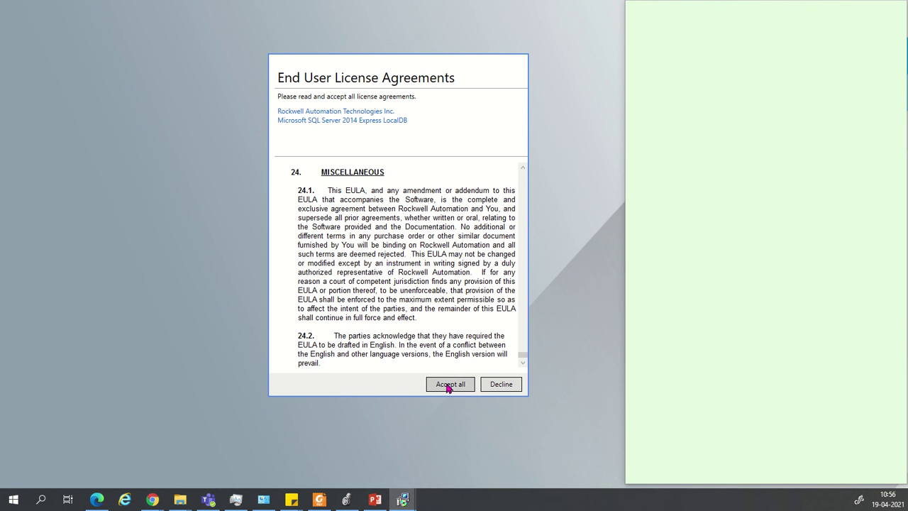